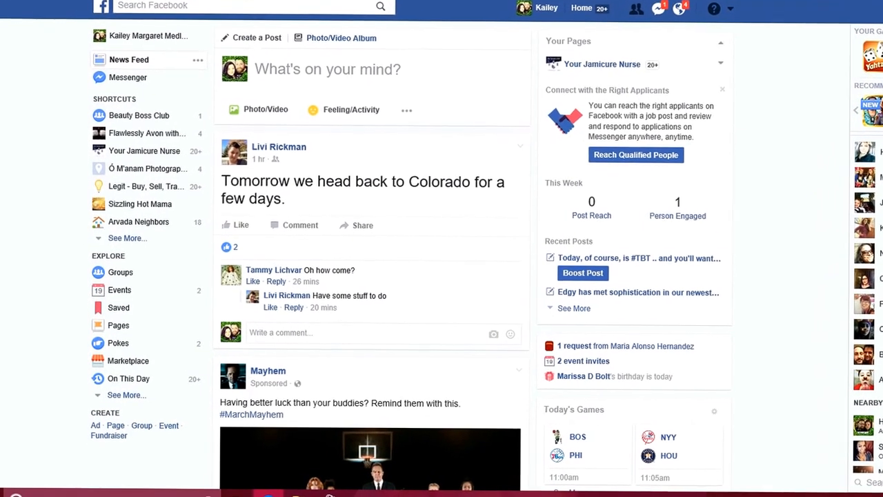
Look through the posts in the news feed and return to its beginning.
{"action": "scroll", "coordinate": [373, 276], "scroll_direction": "down", "scroll_amount": 8}
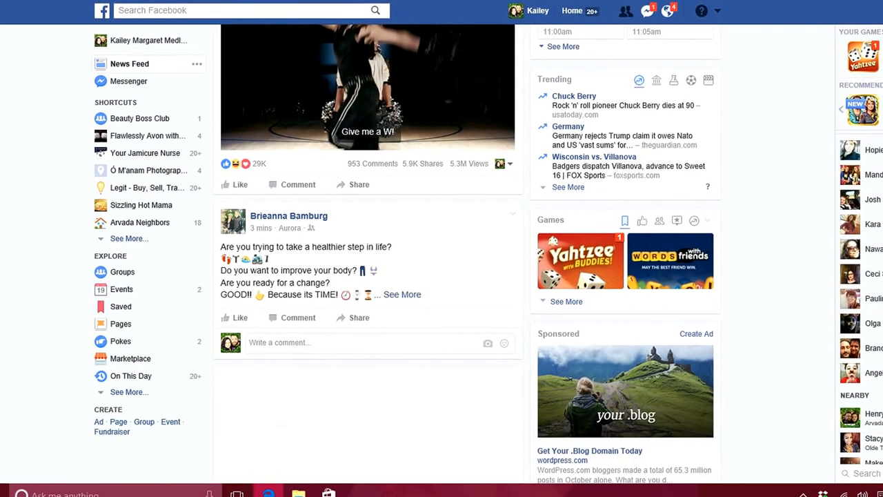
{"action": "scroll", "coordinate": [372, 276], "scroll_direction": "up", "scroll_amount": 1}
{"action": "scroll", "coordinate": [372, 276], "scroll_direction": "down", "scroll_amount": 5}
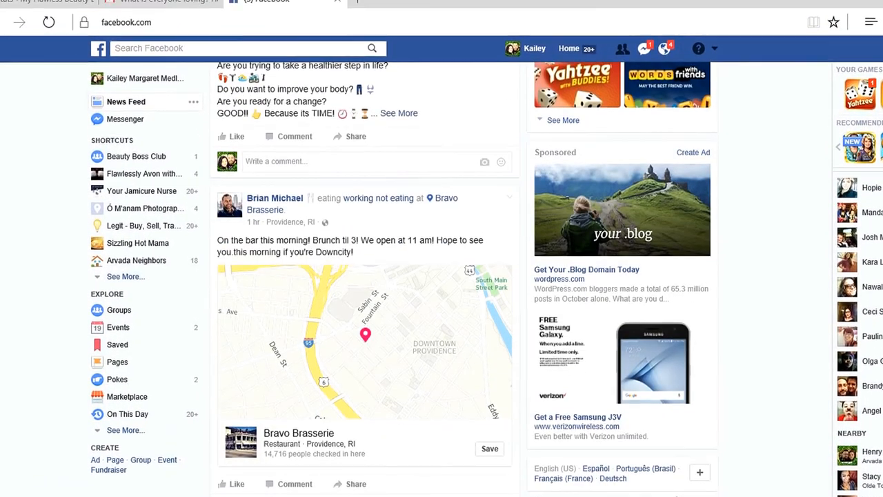
{"action": "scroll", "coordinate": [372, 276], "scroll_direction": "down", "scroll_amount": 3}
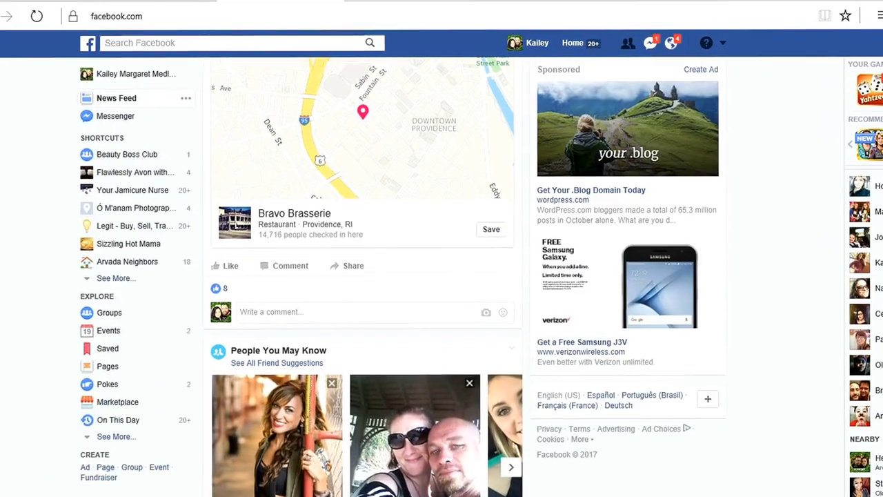
{"action": "scroll", "coordinate": [373, 276], "scroll_direction": "down", "scroll_amount": 3}
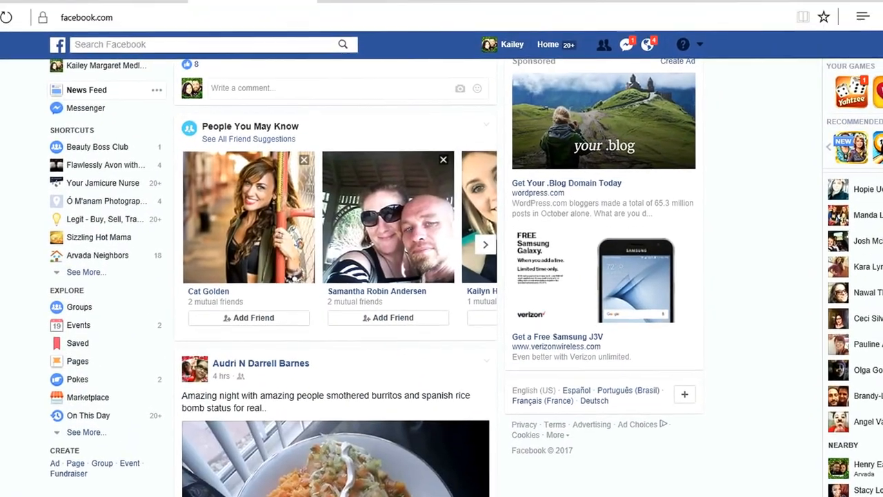
{"action": "scroll", "coordinate": [373, 276], "scroll_direction": "down", "scroll_amount": 3}
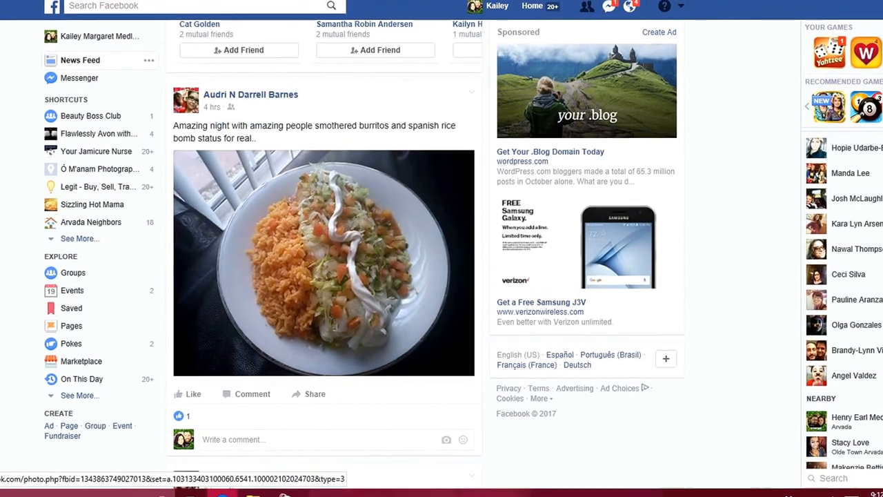
{"action": "scroll", "coordinate": [331, 263], "scroll_direction": "up", "scroll_amount": 1}
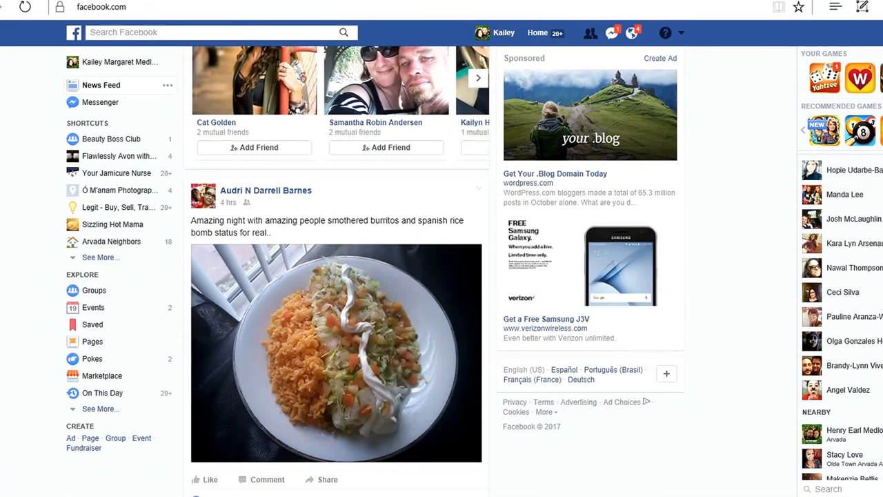
{"action": "scroll", "coordinate": [336, 276], "scroll_direction": "up", "scroll_amount": 8}
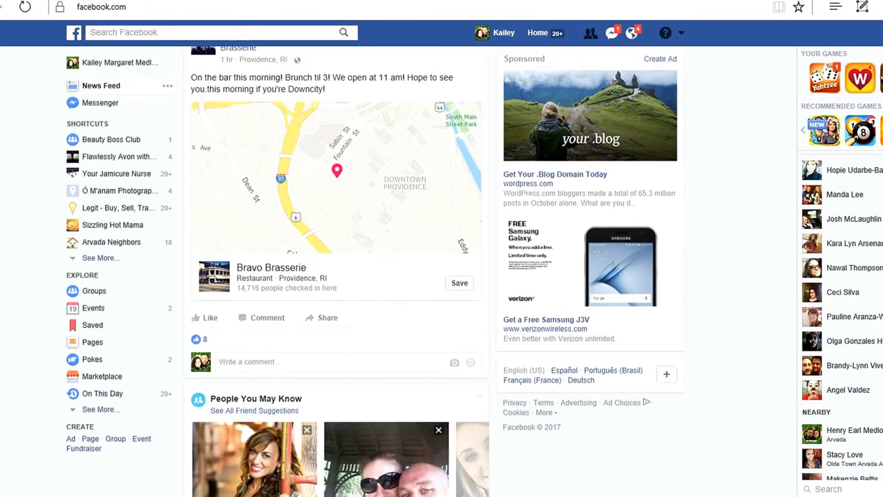
{"action": "scroll", "coordinate": [336, 276], "scroll_direction": "up", "scroll_amount": 4}
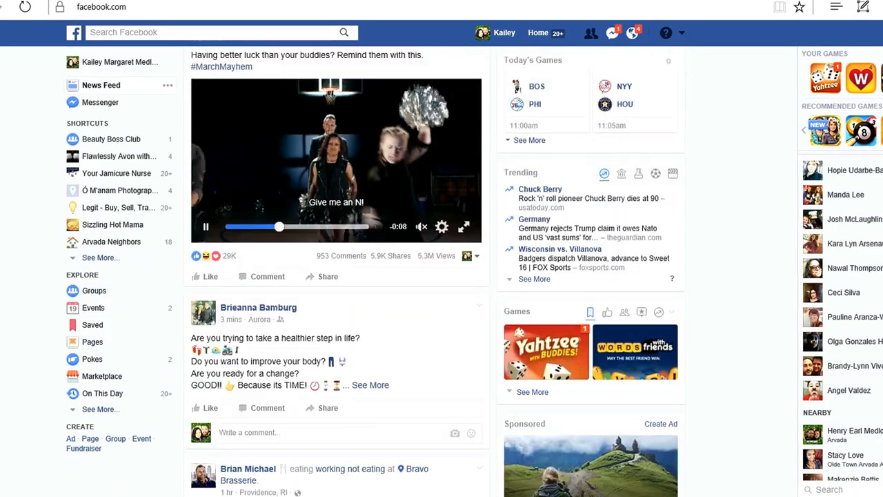
{"action": "scroll", "coordinate": [336, 276], "scroll_direction": "up", "scroll_amount": 2}
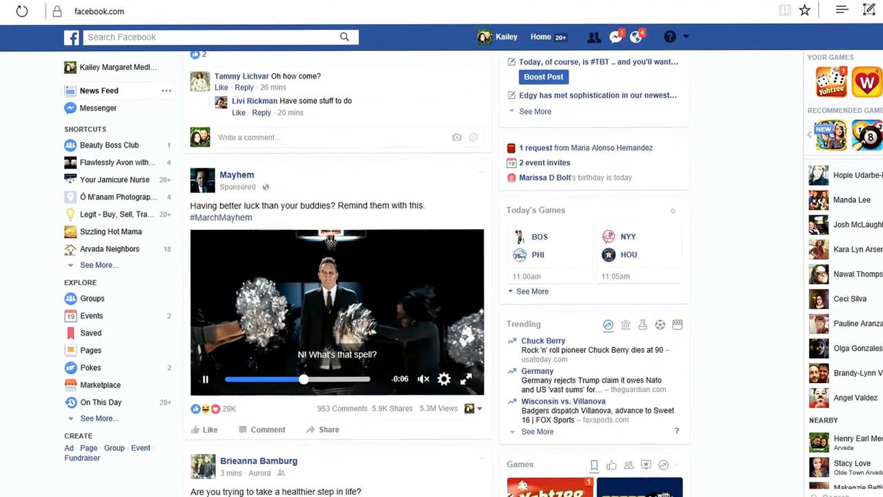
{"action": "scroll", "coordinate": [336, 276], "scroll_direction": "up", "scroll_amount": 3}
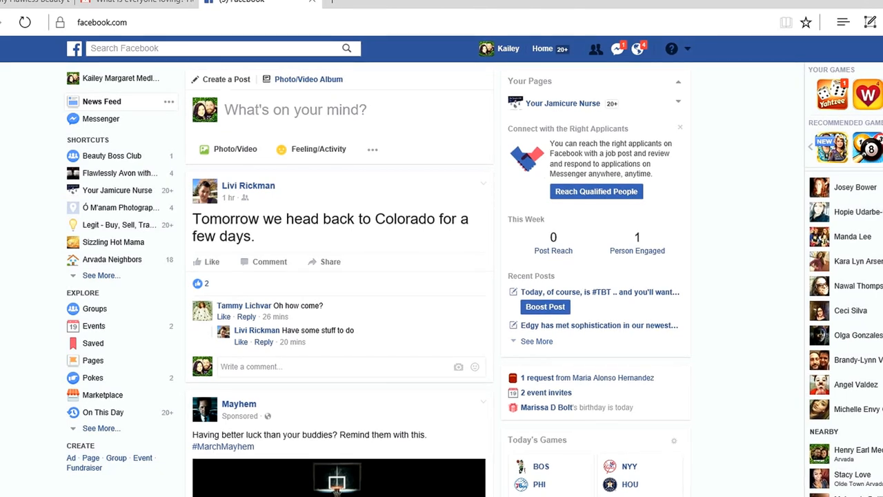
Start a new group and name it "My Flawless Beauty Business".
{"action": "left_click", "coordinate": [165, 49]}
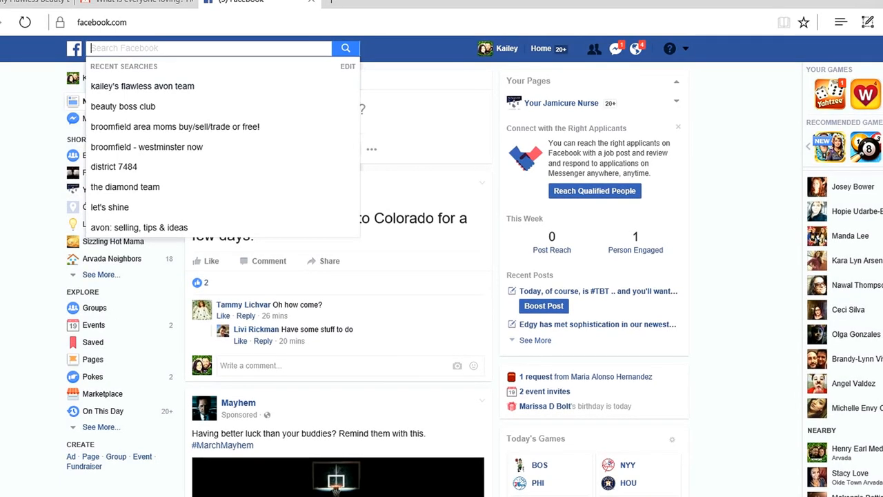
{"action": "left_click", "coordinate": [686, 49]}
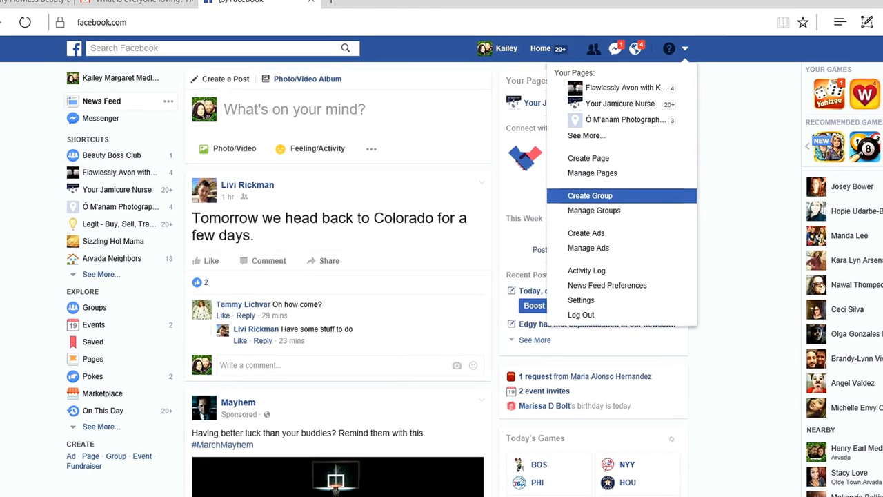
{"action": "left_click", "coordinate": [590, 196]}
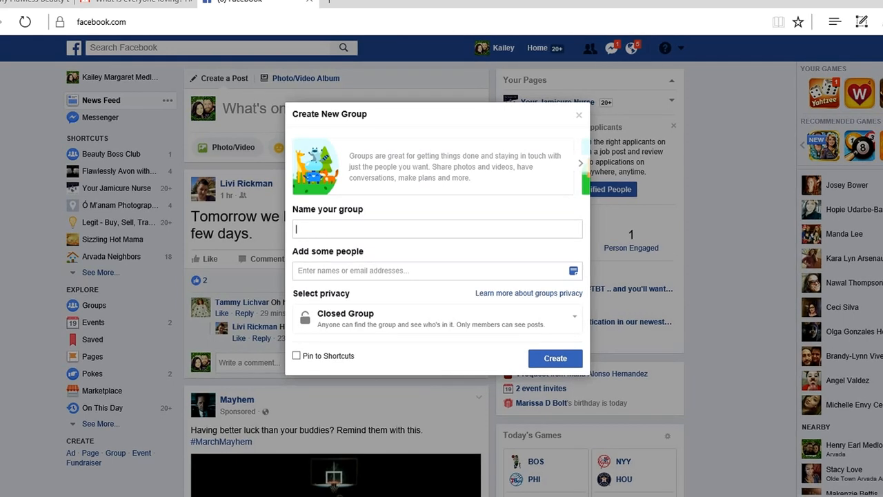
{"action": "type", "text": "Flaw"}
{"action": "key", "text": "BackSpace"}
{"action": "key", "text": "BackSpace"}
{"action": "key", "text": "BackSpace"}
{"action": "key", "text": "BackSpace"}
{"action": "type", "text": "My Flawless Beauty Business"}
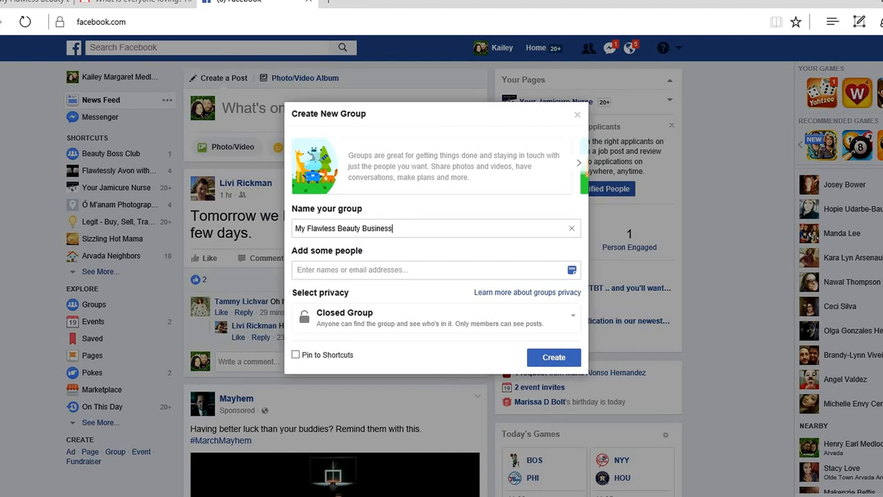
Add four friends to the new group, finding three by name and taking one from the suggested people.
{"action": "left_click", "coordinate": [298, 270]}
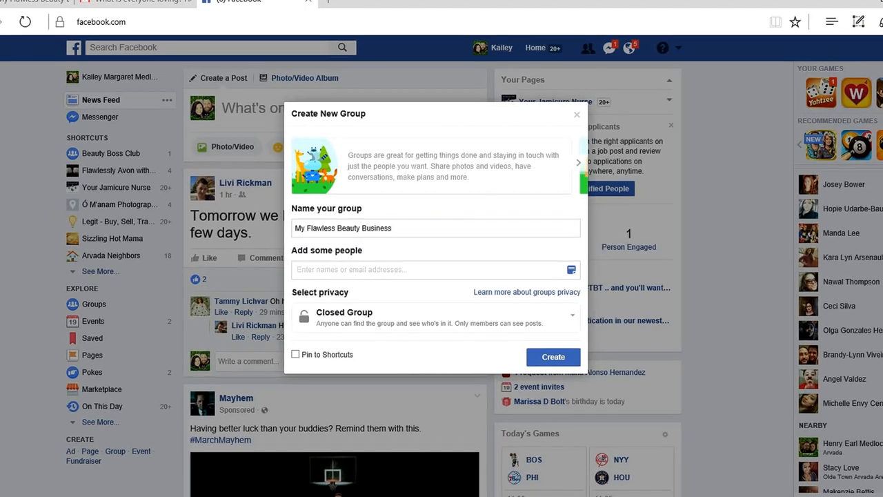
{"action": "type", "text": "Krist"}
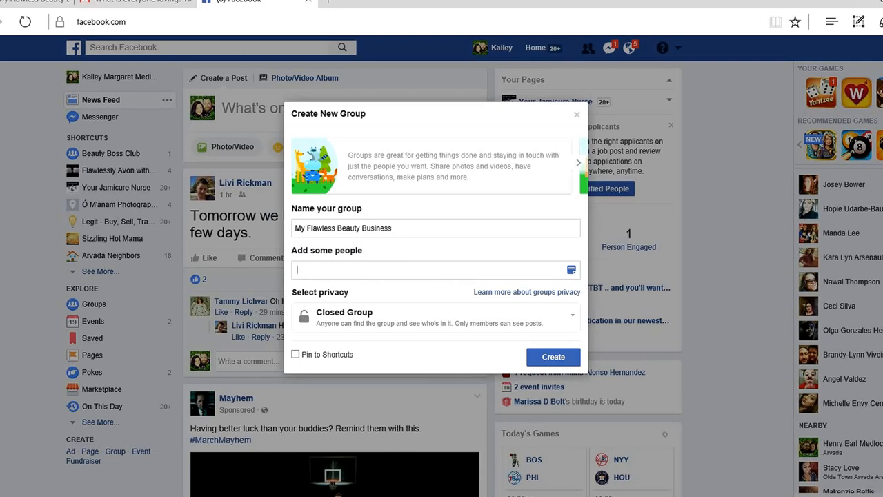
{"action": "key", "text": "Down"}
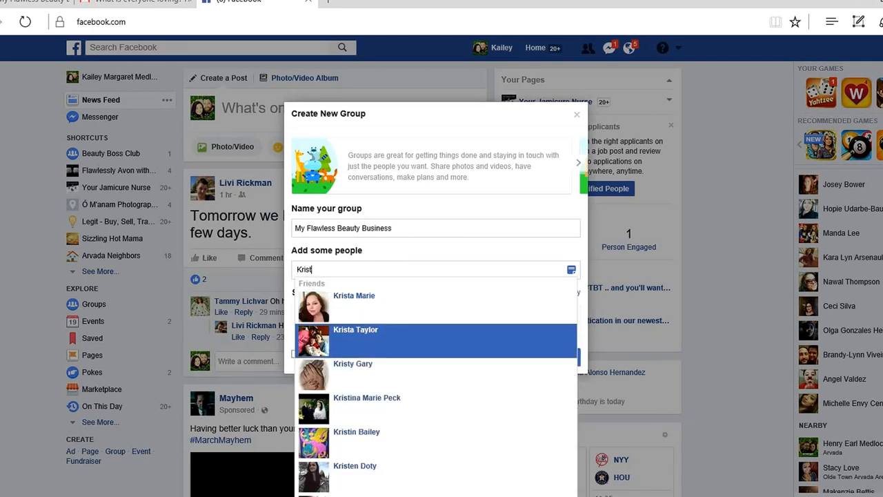
{"action": "key", "text": "Return"}
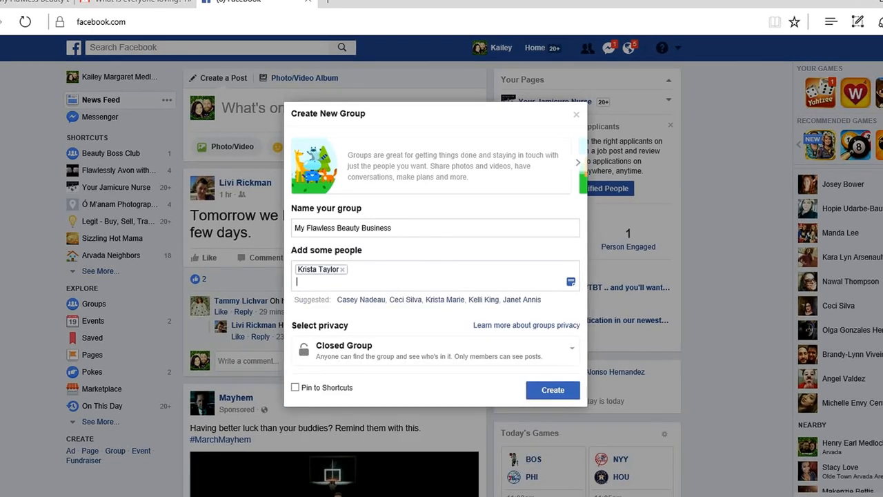
{"action": "type", "text": "Manda"}
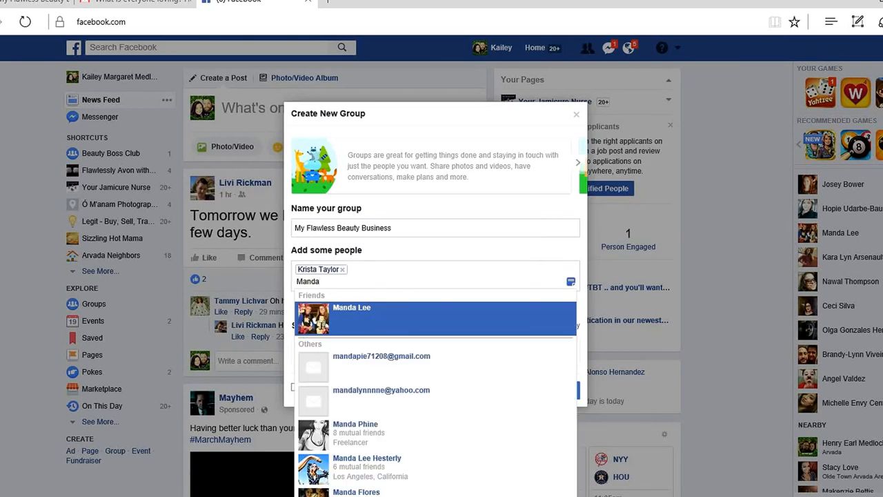
{"action": "key", "text": "Return"}
{"action": "type", "text": "Audi"}
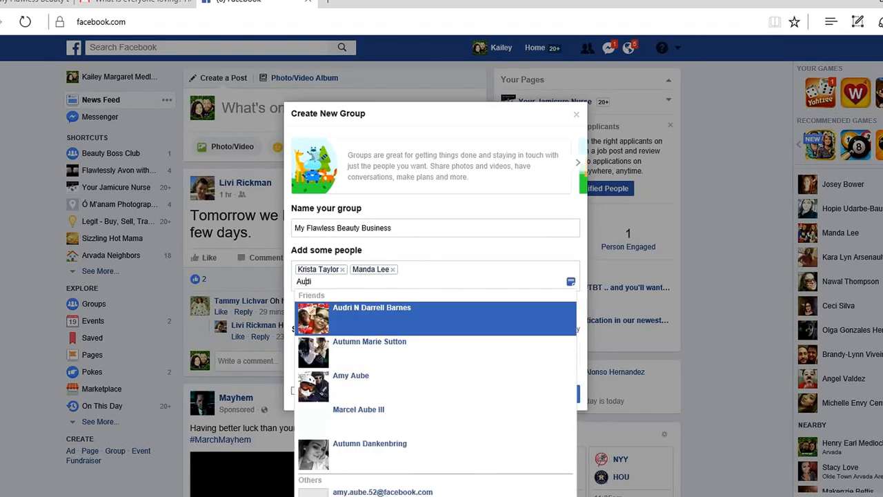
{"action": "key", "text": "BackSpace"}
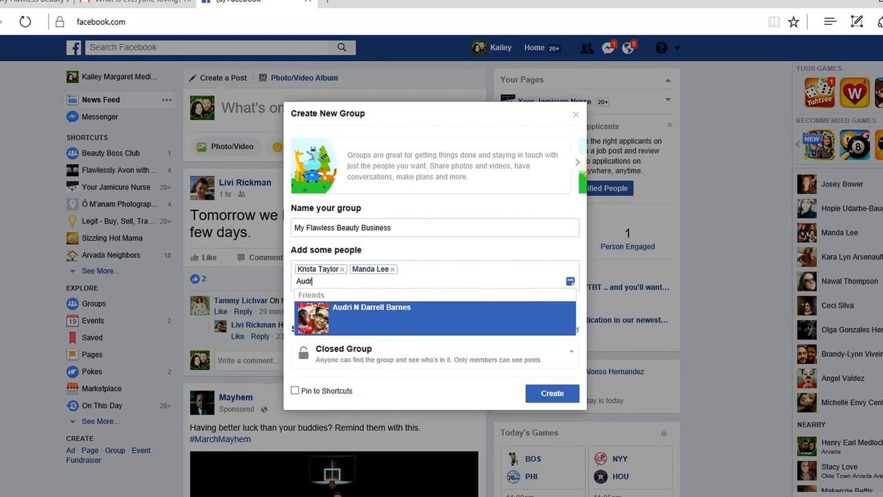
{"action": "type", "text": "r"}
{"action": "key", "text": "Return"}
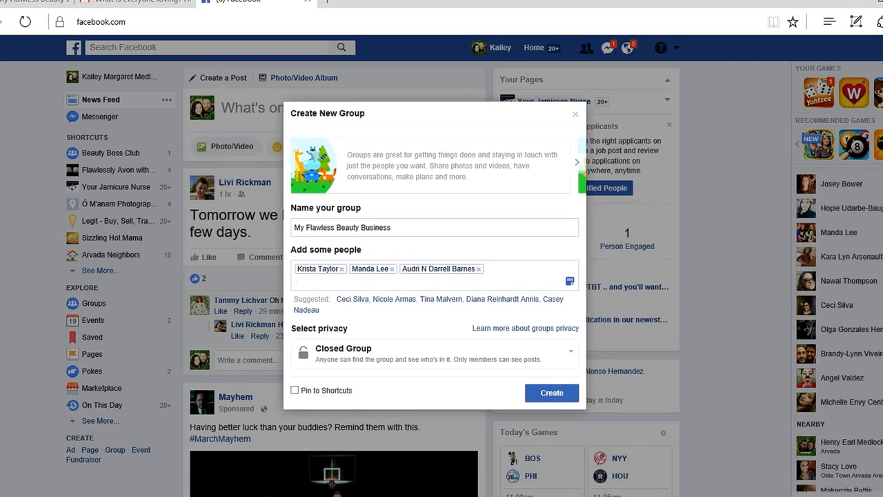
{"action": "left_click", "coordinate": [353, 298]}
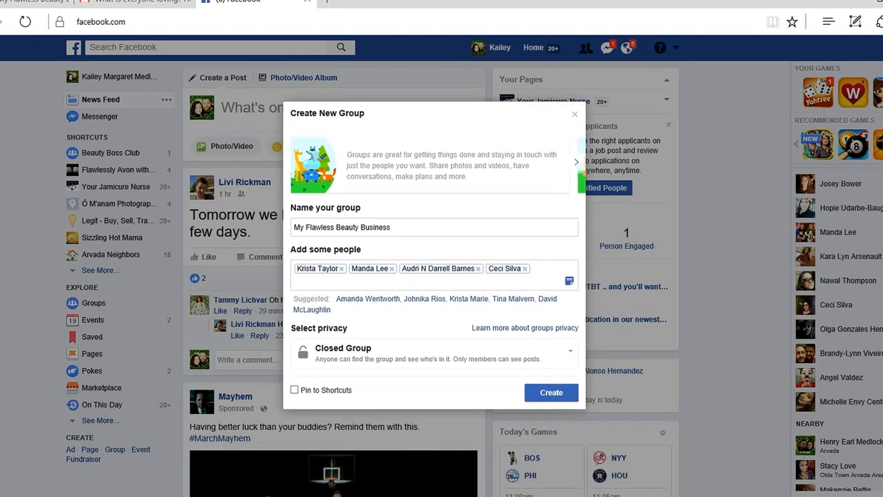
Keep the privacy as Closed Group and create the group with Pin to Shortcuts enabled.
{"action": "left_click", "coordinate": [570, 352]}
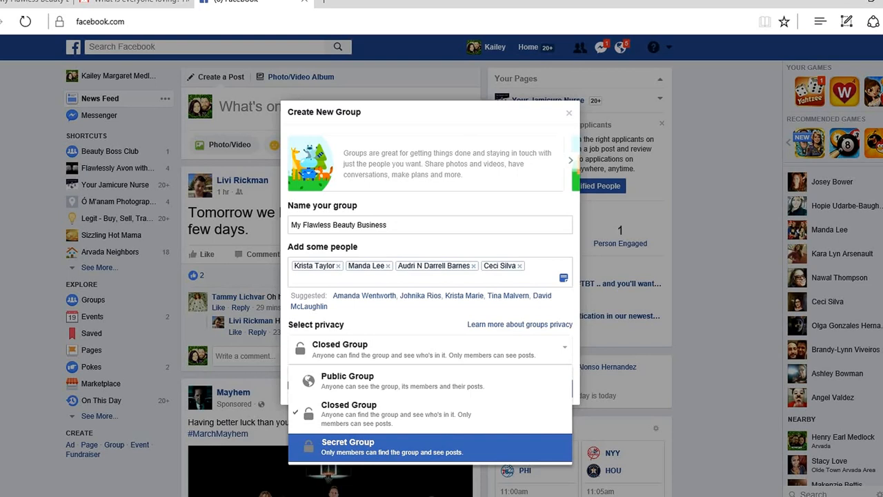
{"action": "left_click", "coordinate": [397, 414]}
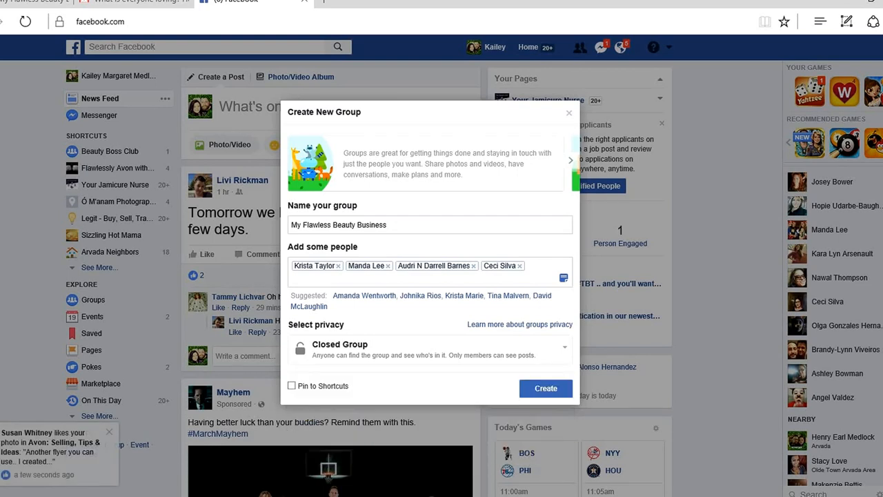
{"action": "left_click", "coordinate": [291, 385]}
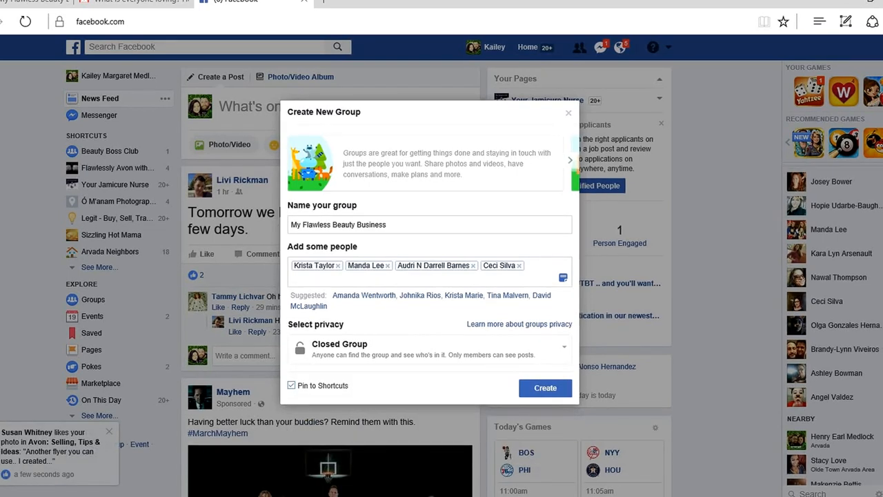
{"action": "left_click", "coordinate": [545, 388]}
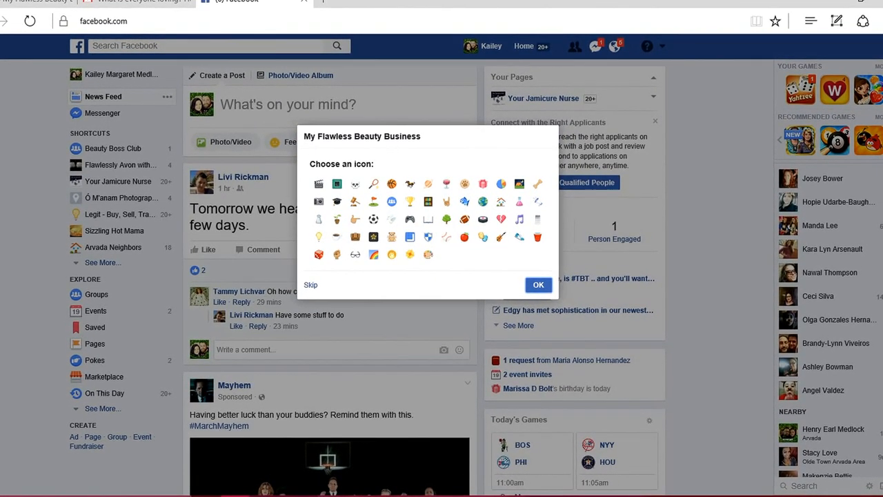
Choose the yellow flower as the group's icon.
{"action": "left_click", "coordinate": [410, 255]}
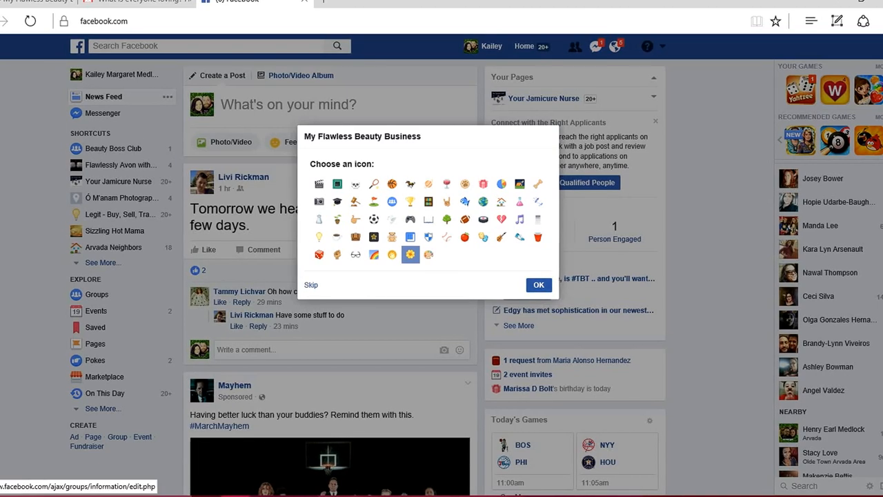
{"action": "left_click", "coordinate": [538, 284]}
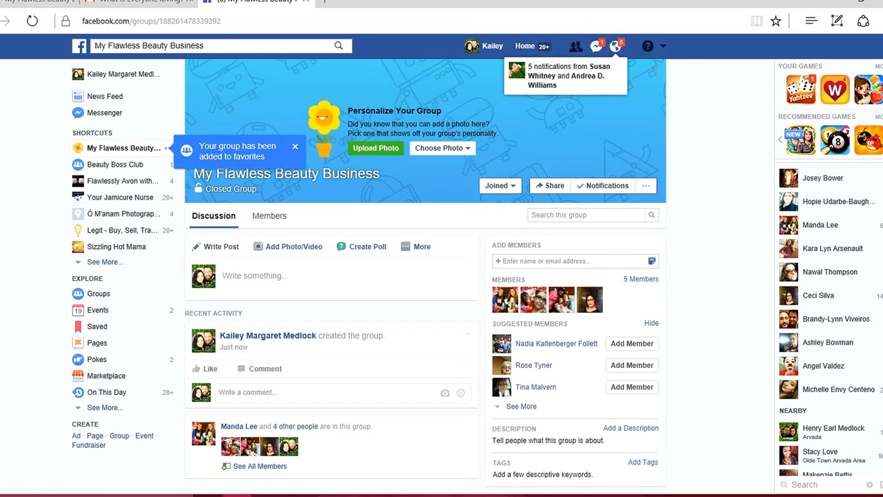
Dismiss the favorites notice and save the FlawlessBeautyBusinessFacebook image as the group's cover photo.
{"action": "left_click", "coordinate": [296, 146]}
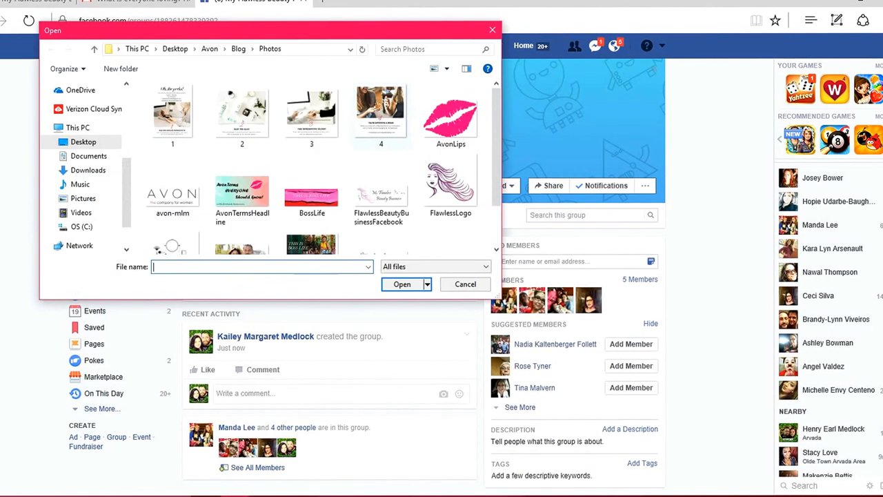
{"action": "left_click", "coordinate": [381, 186]}
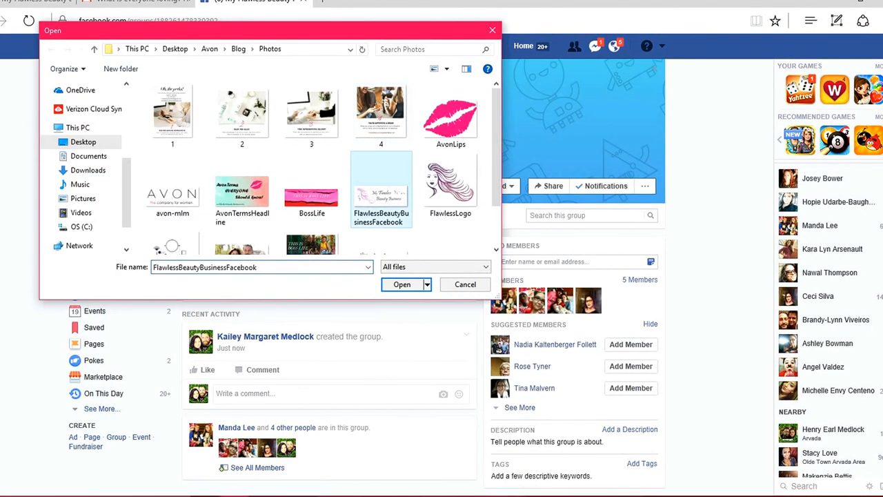
{"action": "left_click", "coordinate": [402, 284]}
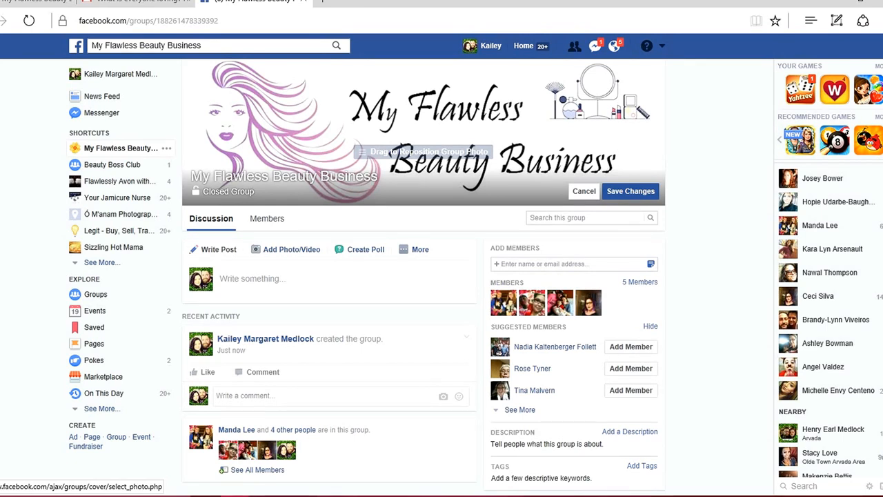
{"action": "left_click", "coordinate": [631, 192]}
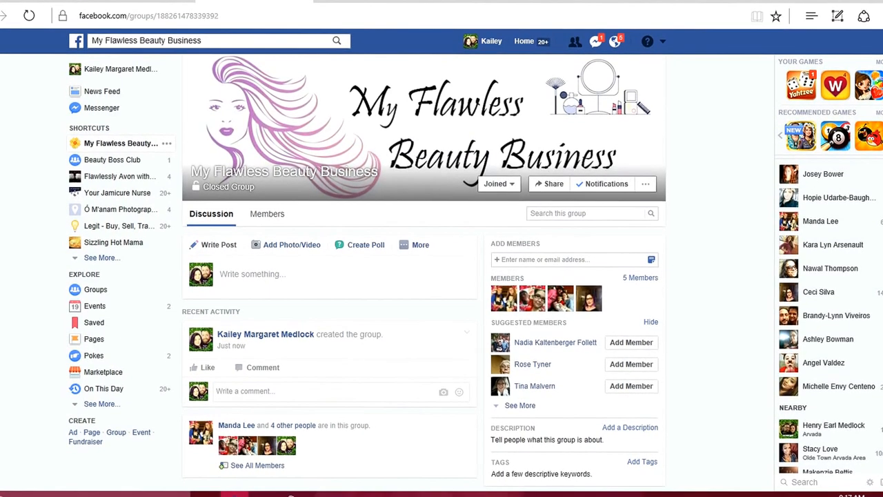
Look at the friend suggestions offered for adding members to the group.
{"action": "scroll", "coordinate": [442, 276], "scroll_direction": "down", "scroll_amount": 1}
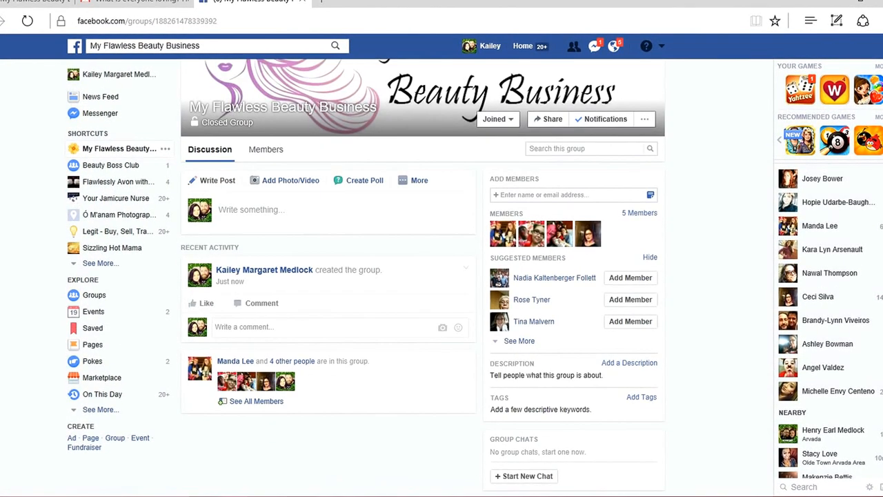
{"action": "left_click", "coordinate": [562, 195]}
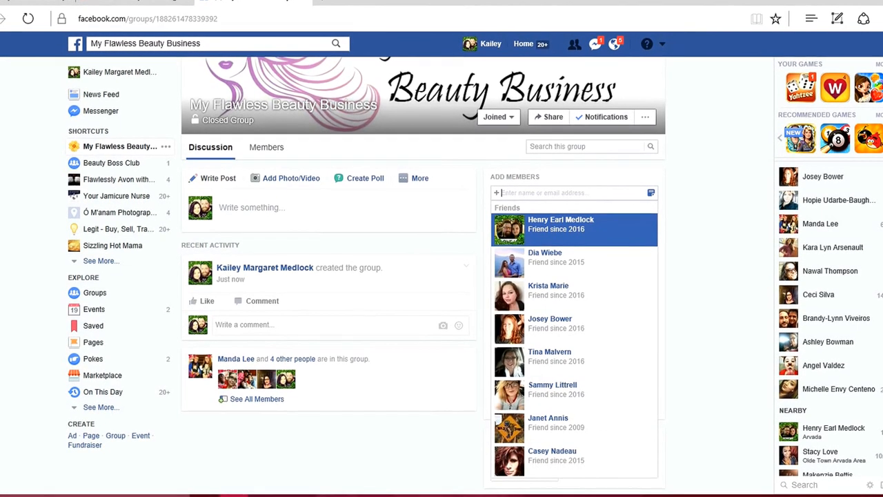
{"action": "key", "text": "Escape"}
Add and save the group description "Welcome to My Flawless Beauty Business!".
{"action": "scroll", "coordinate": [423, 276], "scroll_direction": "down", "scroll_amount": 2}
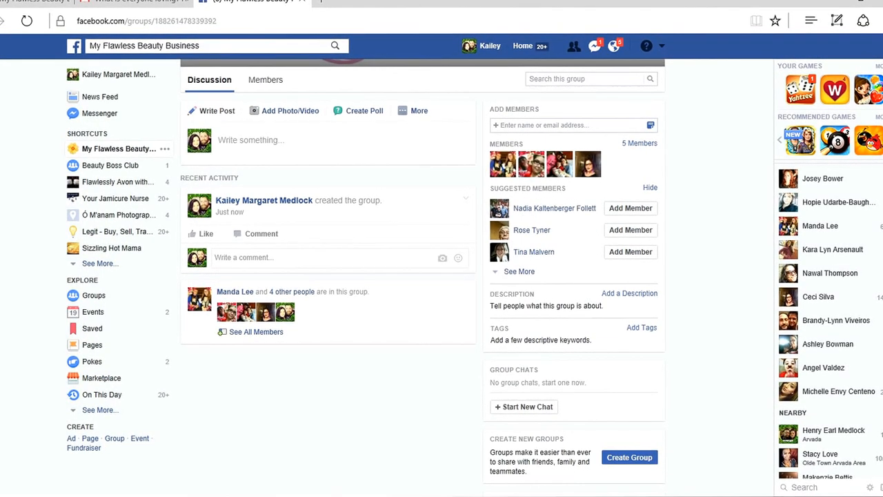
{"action": "scroll", "coordinate": [423, 276], "scroll_direction": "down", "scroll_amount": 1}
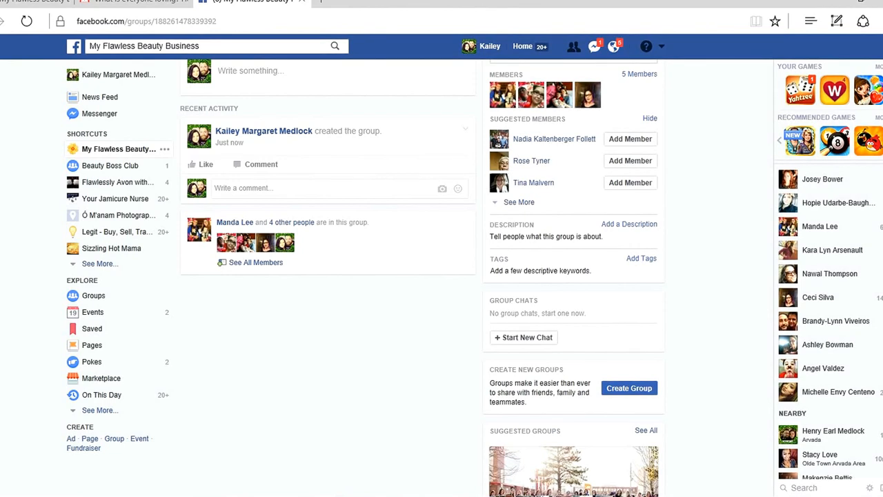
{"action": "left_click", "coordinate": [629, 224]}
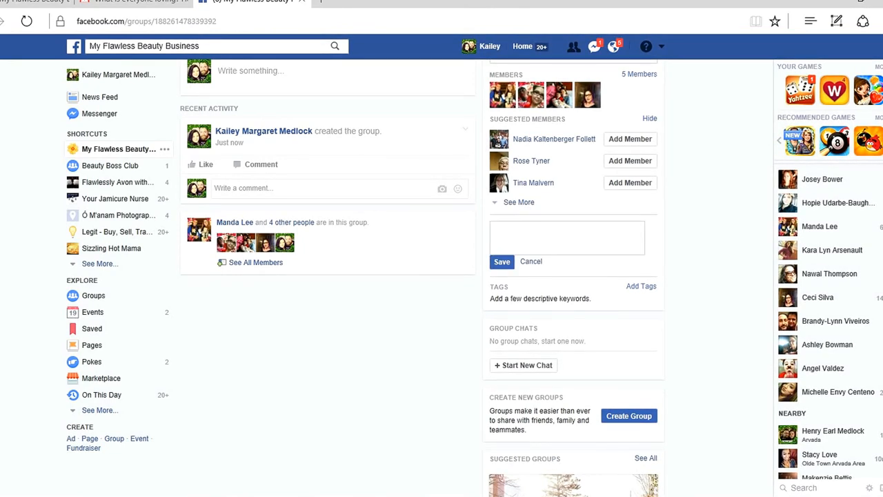
{"action": "type", "text": "Welcome to My Flawless Beauty Business!"}
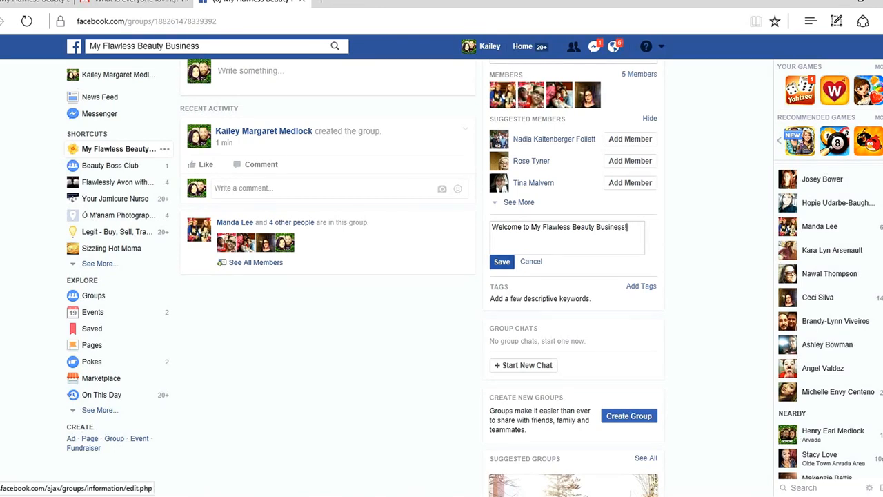
{"action": "left_click", "coordinate": [501, 261]}
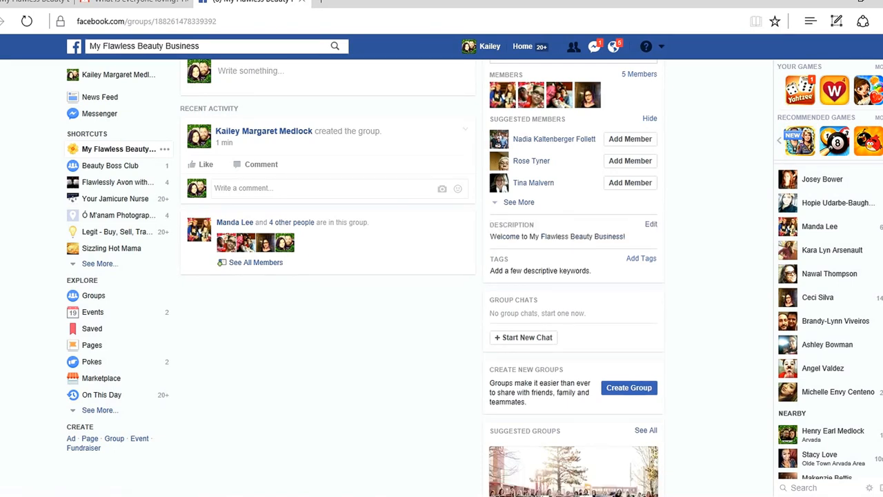
Tag the group with Avon Products, searching the tag suggestions for "#Avon".
{"action": "left_click", "coordinate": [641, 258]}
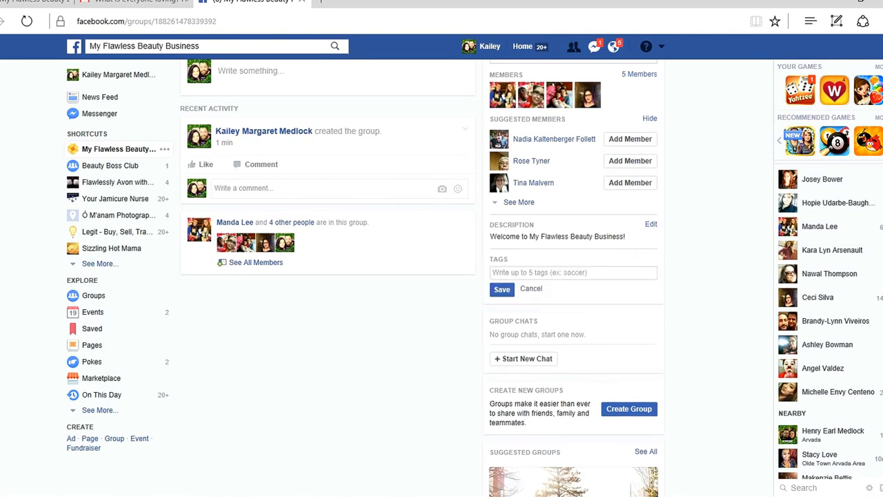
{"action": "type", "text": "#Avon"}
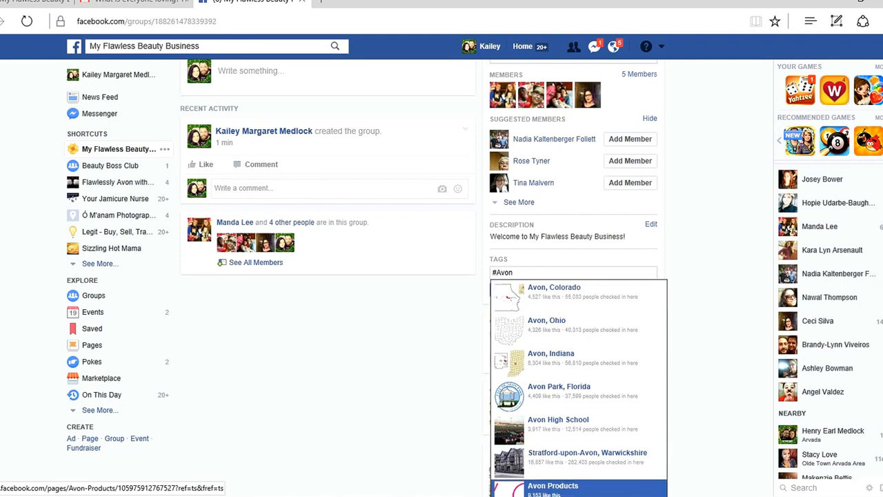
{"action": "left_click", "coordinate": [552, 487]}
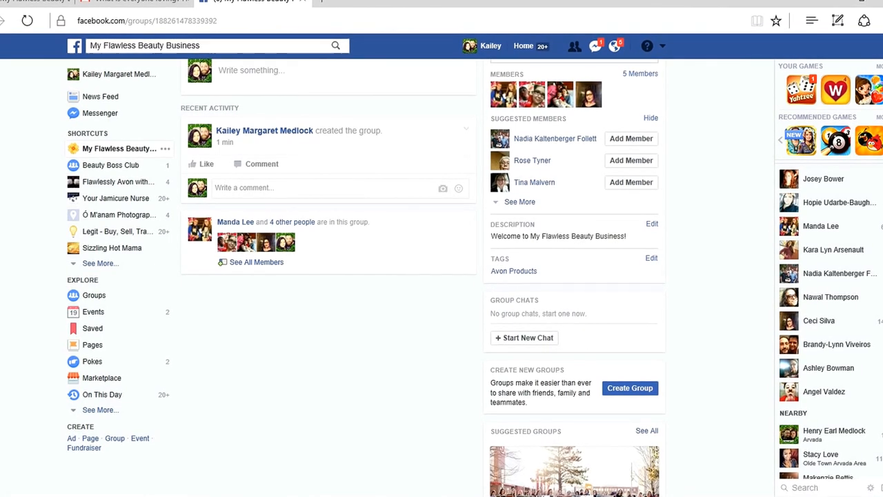
Publish the post "Hey everyone welcome to my flawless beauty business!" in the group.
{"action": "scroll", "coordinate": [442, 276], "scroll_direction": "down", "scroll_amount": 1}
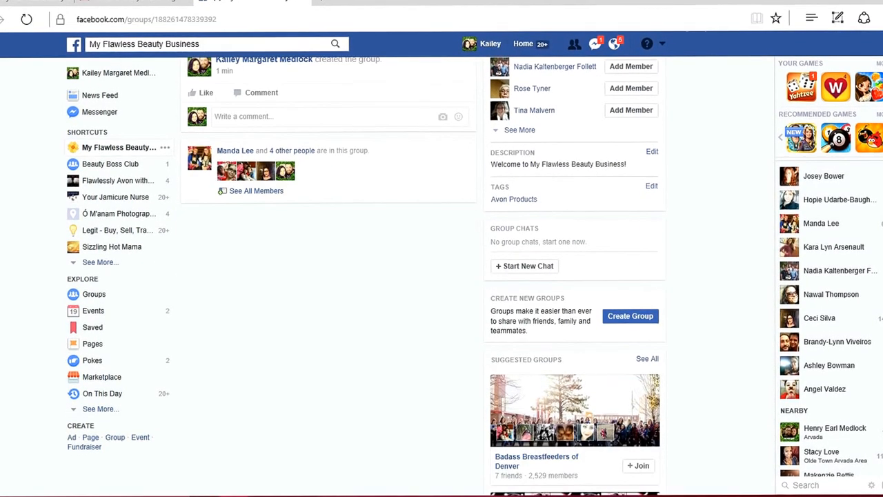
{"action": "scroll", "coordinate": [442, 276], "scroll_direction": "down", "scroll_amount": 4}
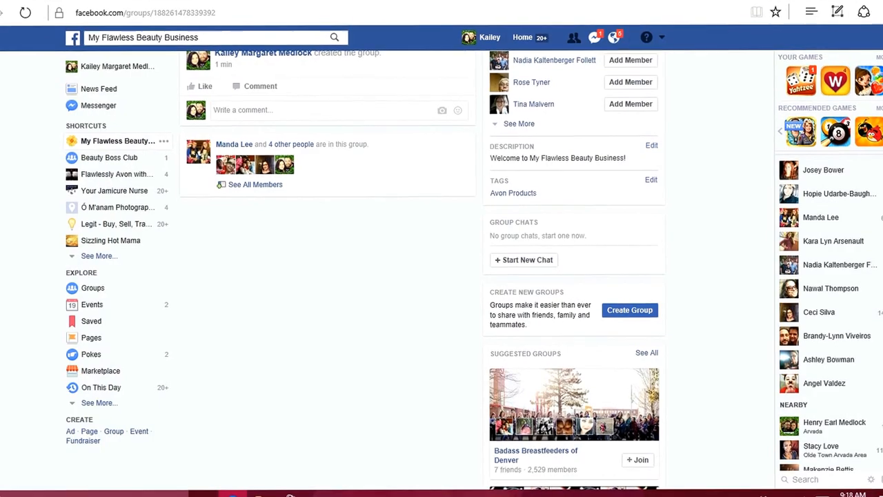
{"action": "scroll", "coordinate": [572, 290], "scroll_direction": "down", "scroll_amount": 2}
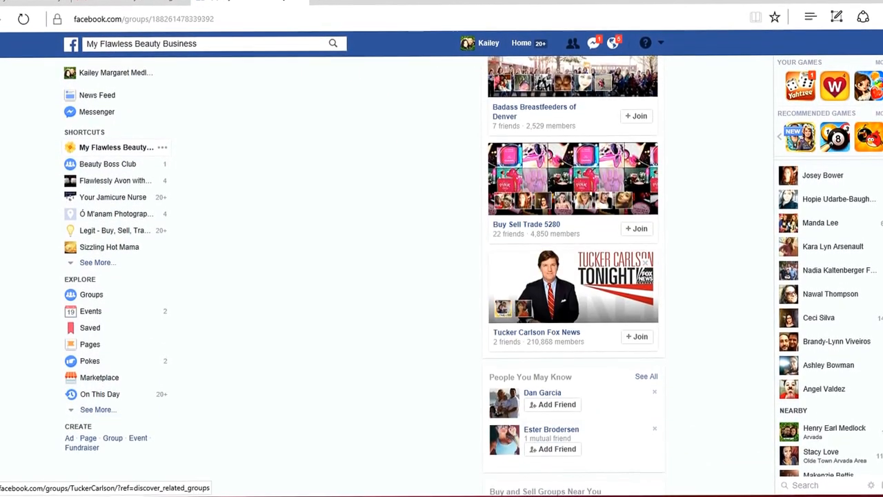
{"action": "scroll", "coordinate": [573, 290], "scroll_direction": "up", "scroll_amount": 10}
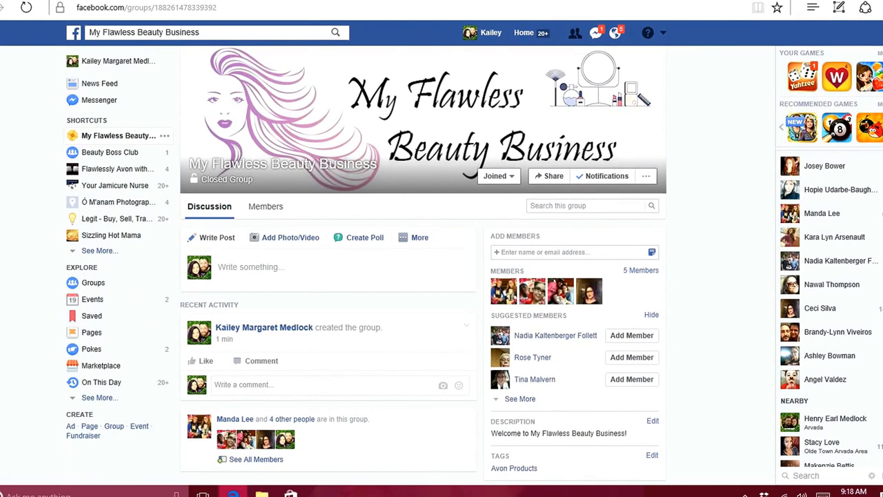
{"action": "left_click", "coordinate": [251, 267]}
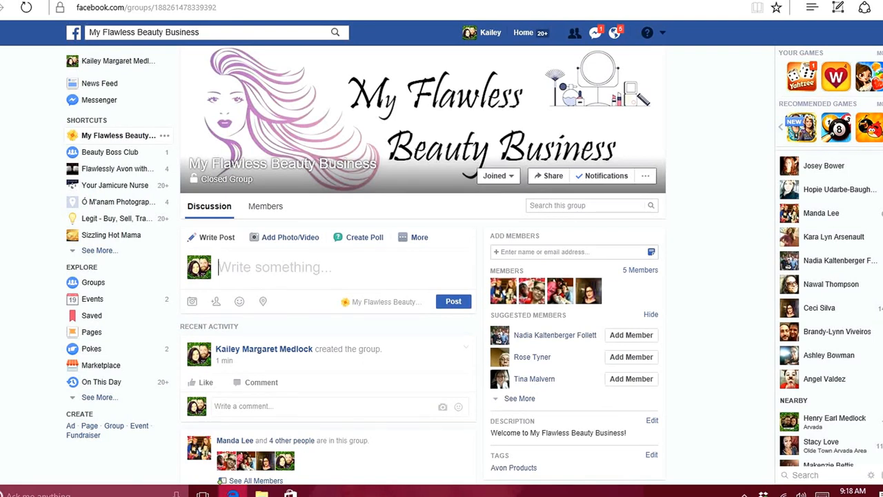
{"action": "type", "text": "Hey "}
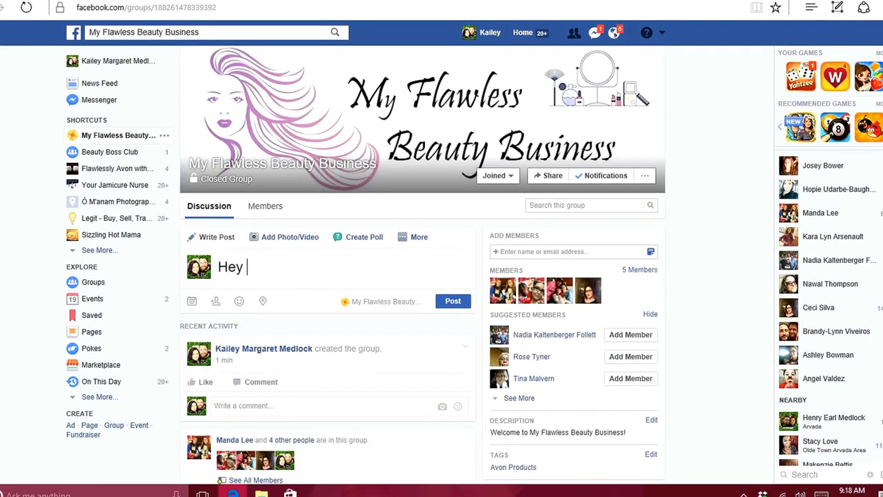
{"action": "type", "text": "everyone welcom"}
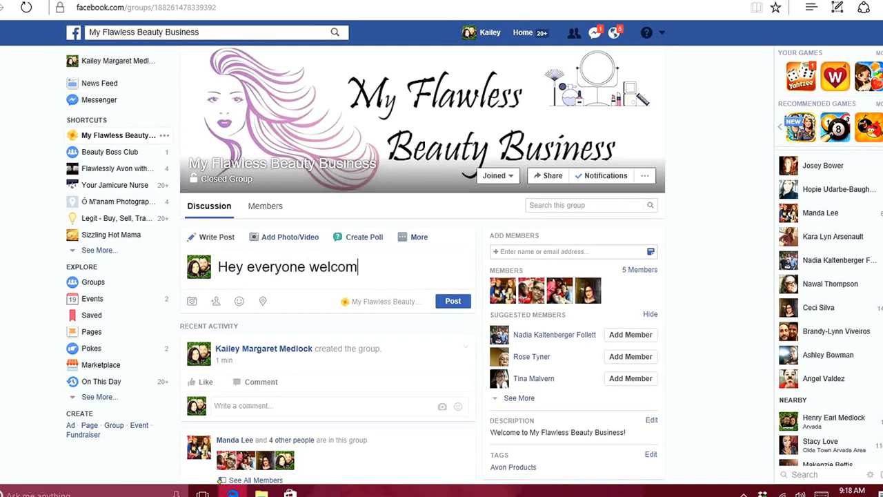
{"action": "type", "text": "e to my flawless beauty bus"}
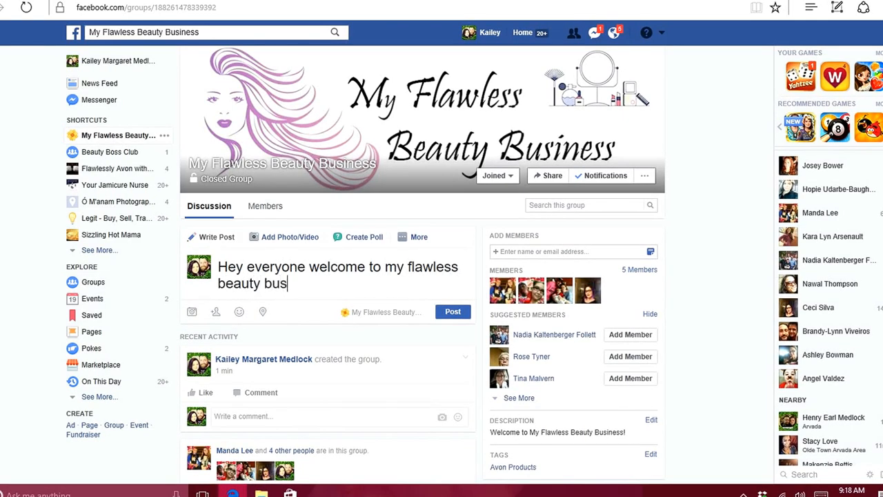
{"action": "type", "text": "iness!"}
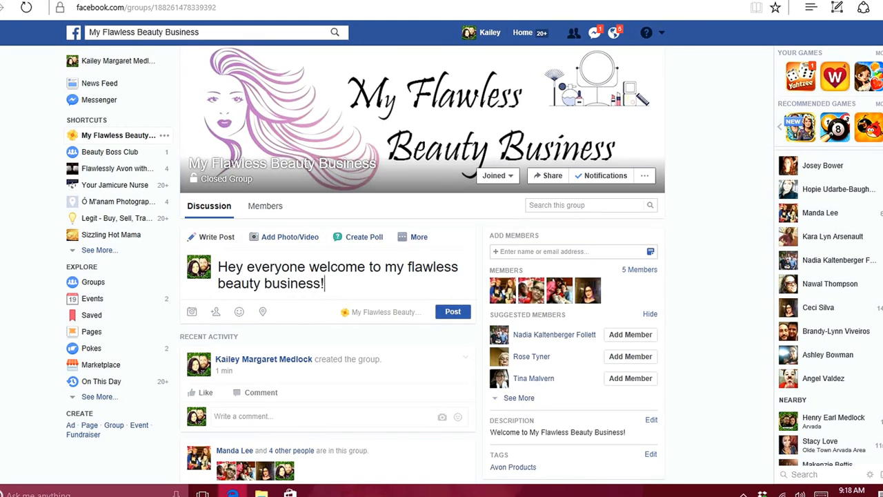
{"action": "left_click", "coordinate": [453, 312]}
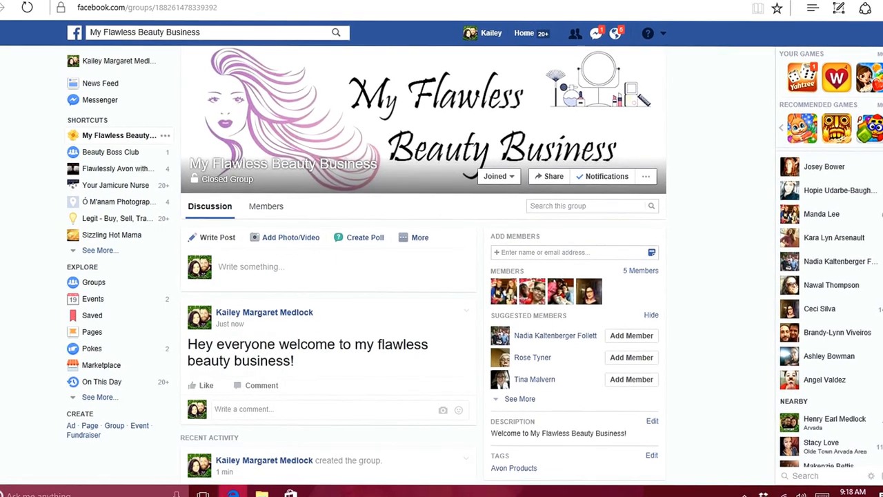
{"action": "scroll", "coordinate": [421, 277], "scroll_direction": "down", "scroll_amount": 1}
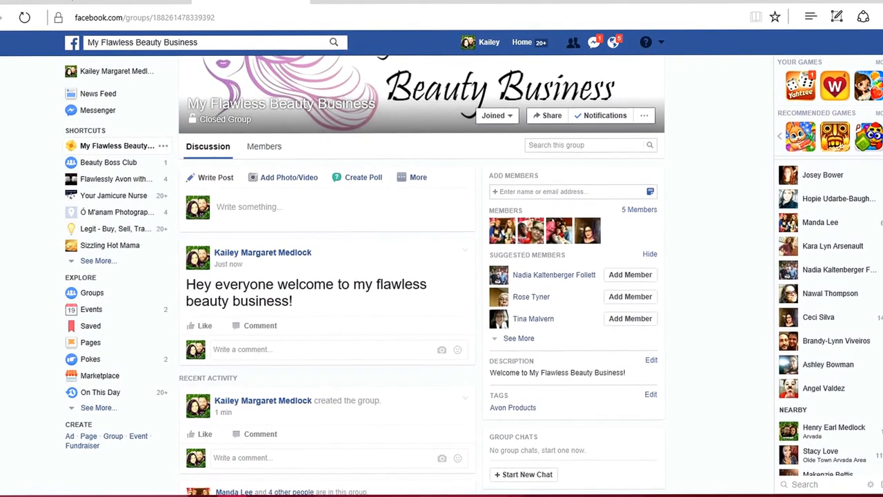
{"action": "scroll", "coordinate": [421, 276], "scroll_direction": "down", "scroll_amount": 1}
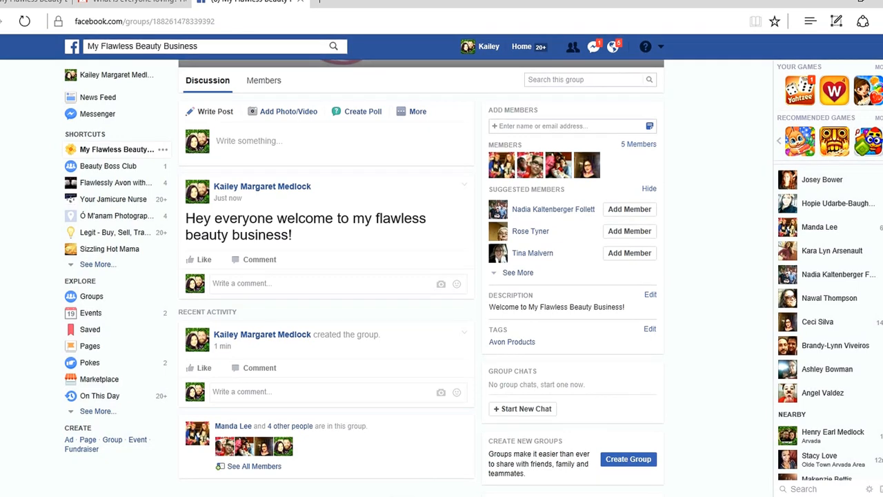
{"action": "left_click", "coordinate": [743, 496]}
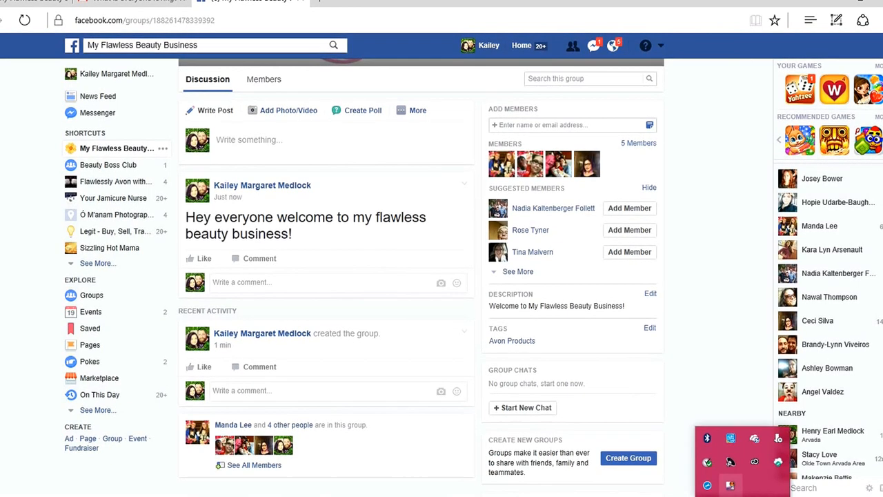
{"action": "right_click", "coordinate": [731, 462]}
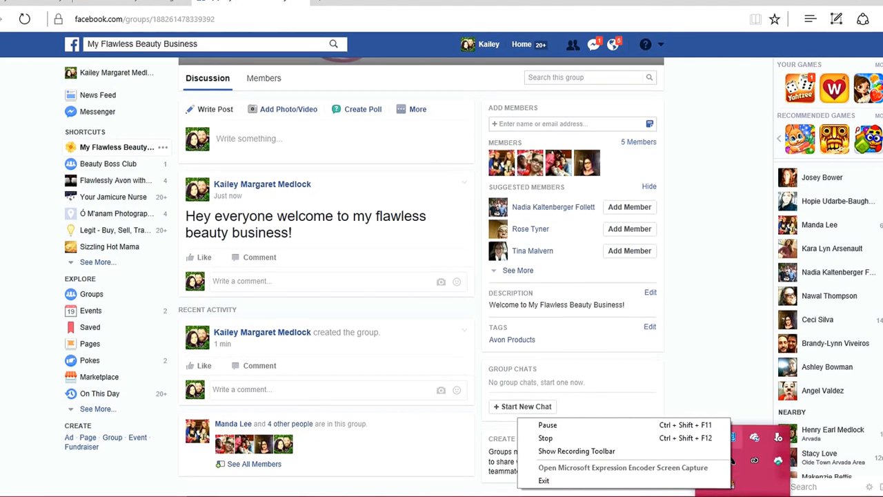
{"action": "left_click", "coordinate": [546, 439]}
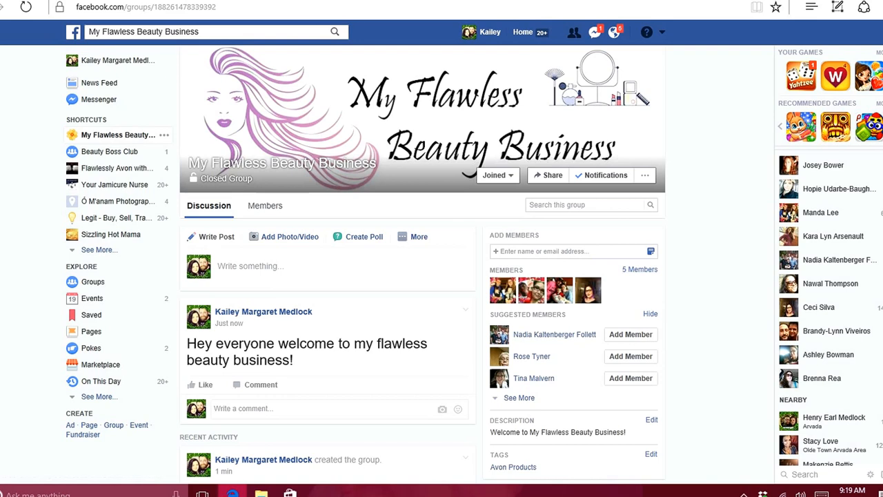
View the group's member list and examine the role and removal options for an added member and for the group creator.
{"action": "left_click", "coordinate": [640, 269]}
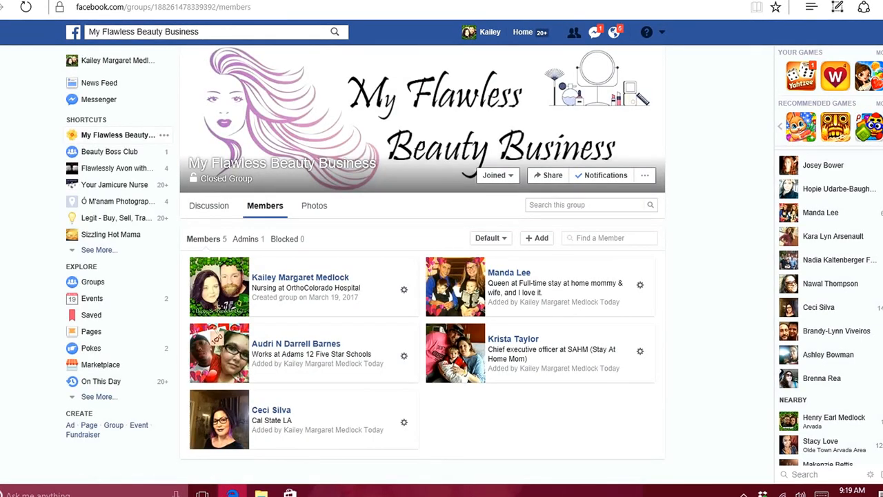
{"action": "left_click", "coordinate": [403, 356]}
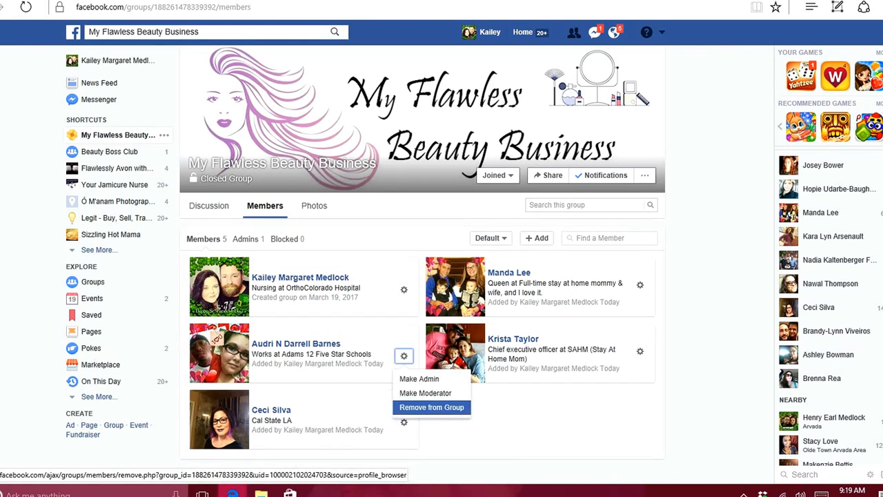
{"action": "left_click", "coordinate": [403, 289]}
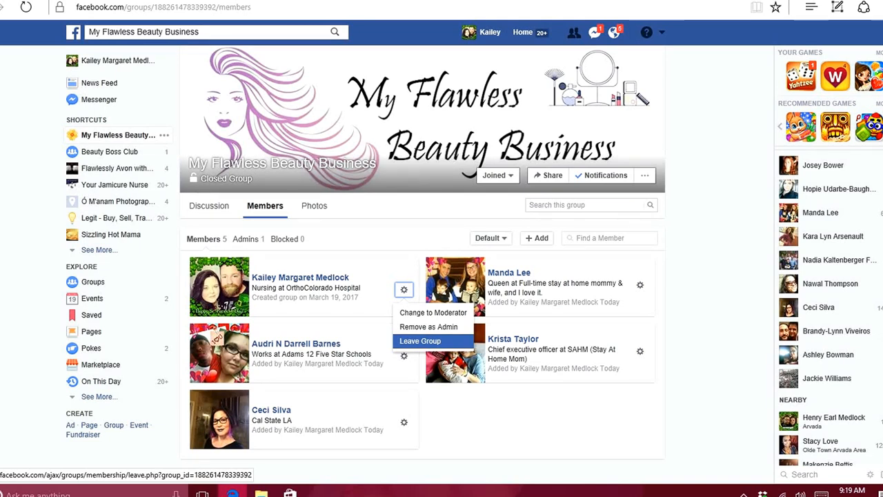
{"action": "left_click", "coordinate": [515, 416]}
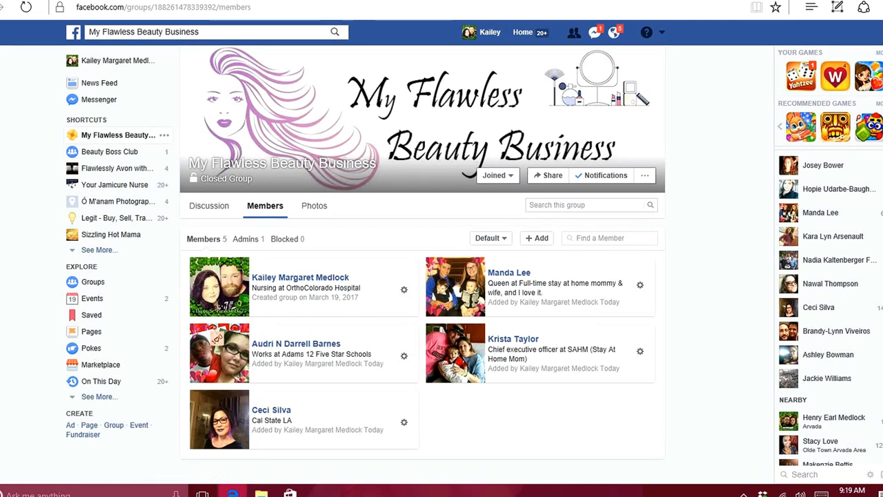
Return to the group's discussion and look at the recent activity and the poll composer.
{"action": "left_click", "coordinate": [209, 205]}
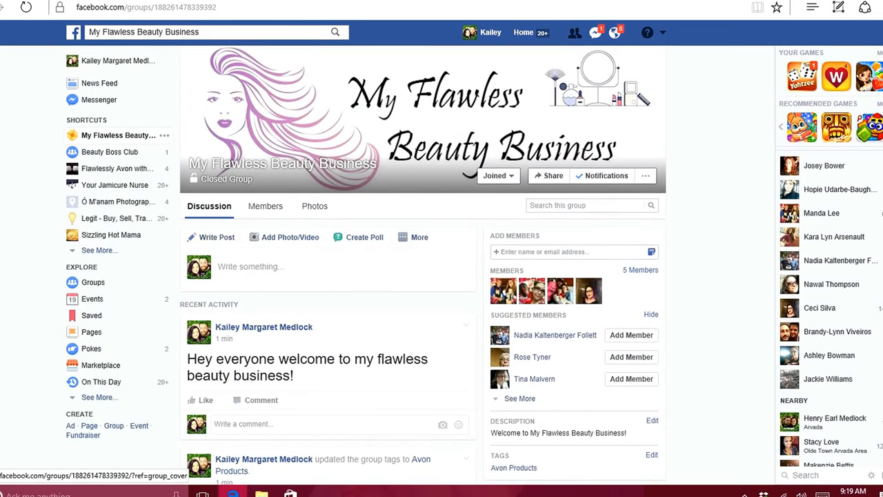
{"action": "scroll", "coordinate": [423, 276], "scroll_direction": "down", "scroll_amount": 2}
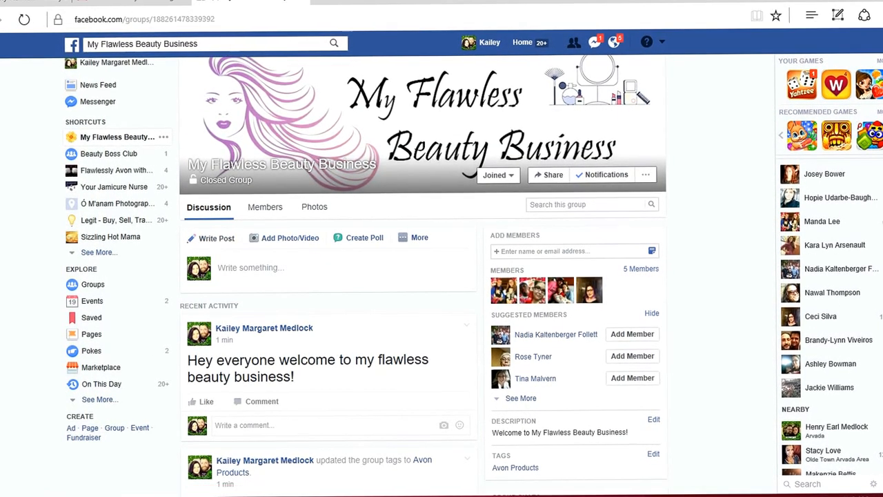
{"action": "scroll", "coordinate": [423, 276], "scroll_direction": "up", "scroll_amount": 2}
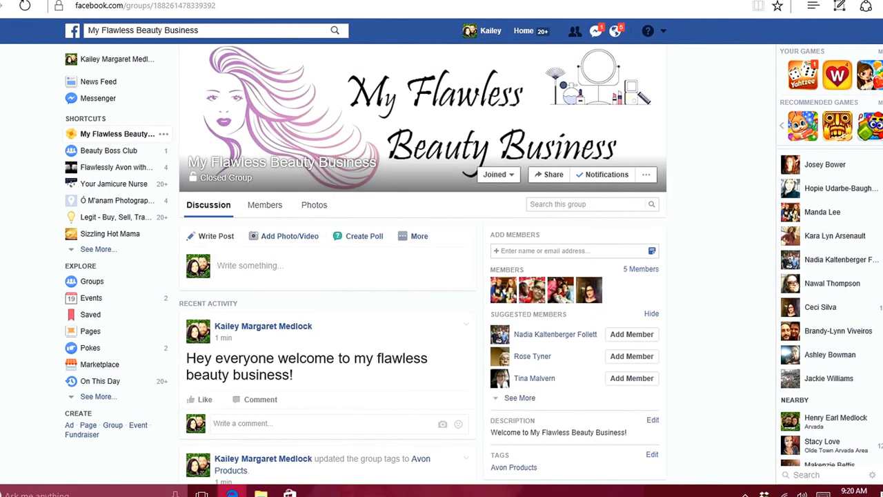
{"action": "scroll", "coordinate": [423, 276], "scroll_direction": "down", "scroll_amount": 1}
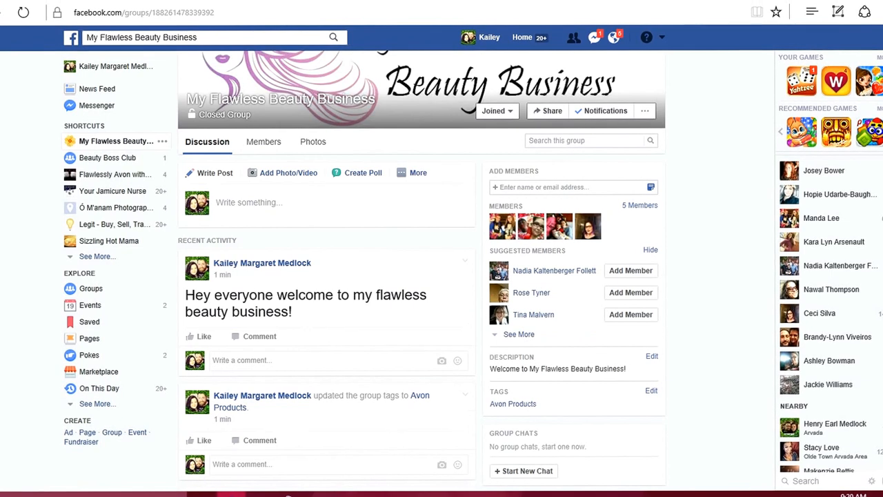
{"action": "scroll", "coordinate": [423, 276], "scroll_direction": "down", "scroll_amount": 1}
{"action": "scroll", "coordinate": [423, 276], "scroll_direction": "up", "scroll_amount": 1}
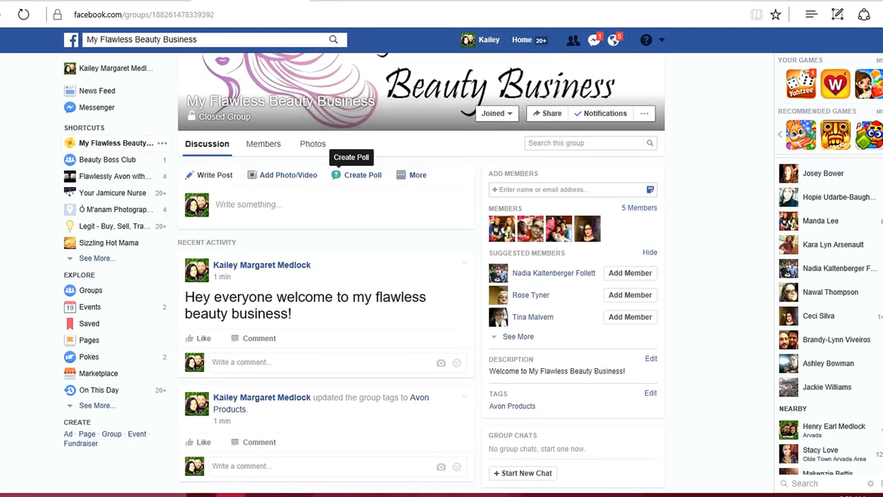
{"action": "left_click", "coordinate": [356, 175]}
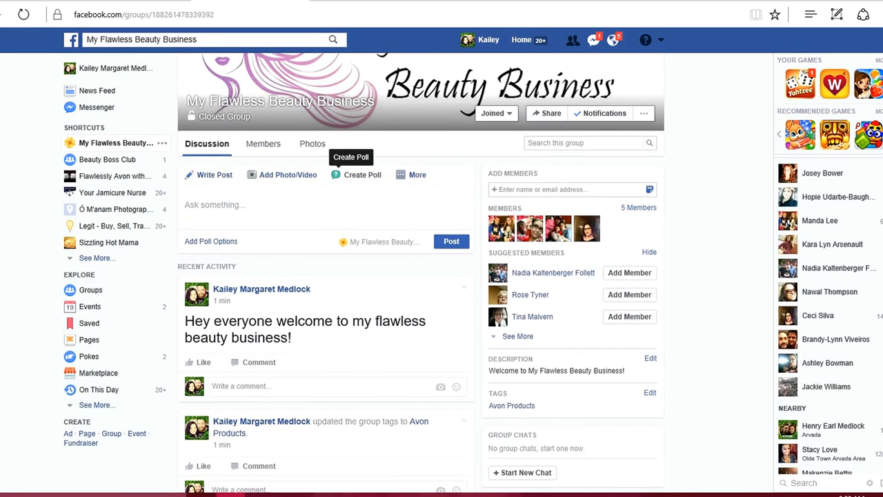
{"action": "left_click", "coordinate": [417, 175]}
{"action": "left_click", "coordinate": [417, 175]}
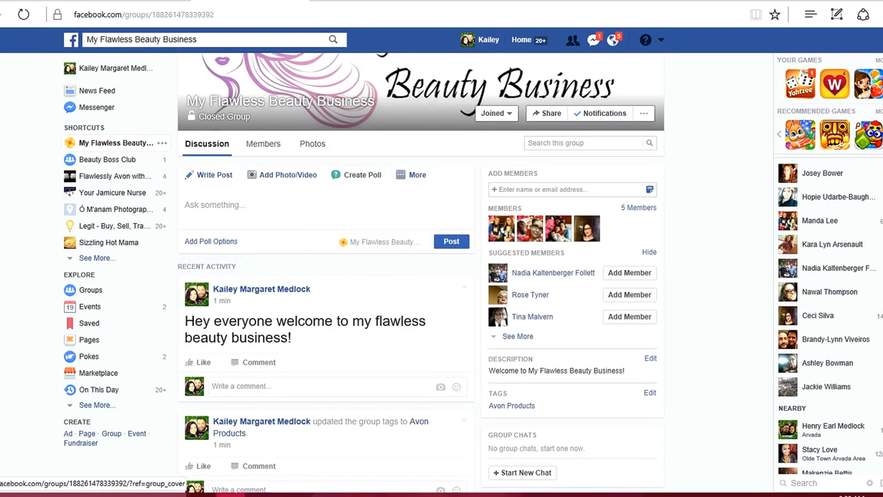
{"action": "left_click", "coordinate": [280, 102]}
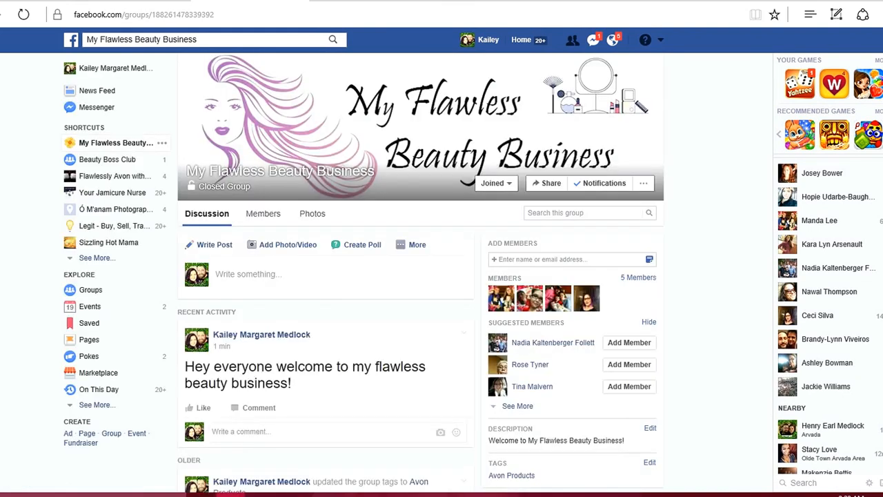
{"action": "left_click", "coordinate": [742, 496]}
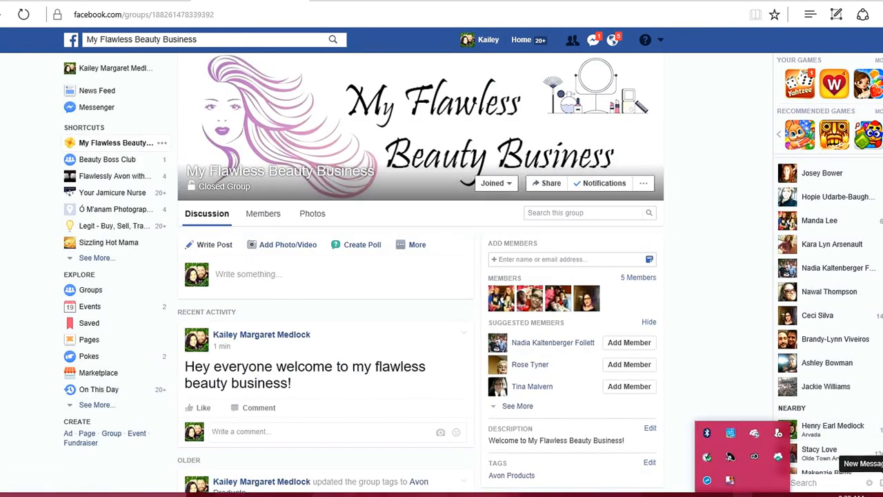
{"action": "right_click", "coordinate": [731, 479]}
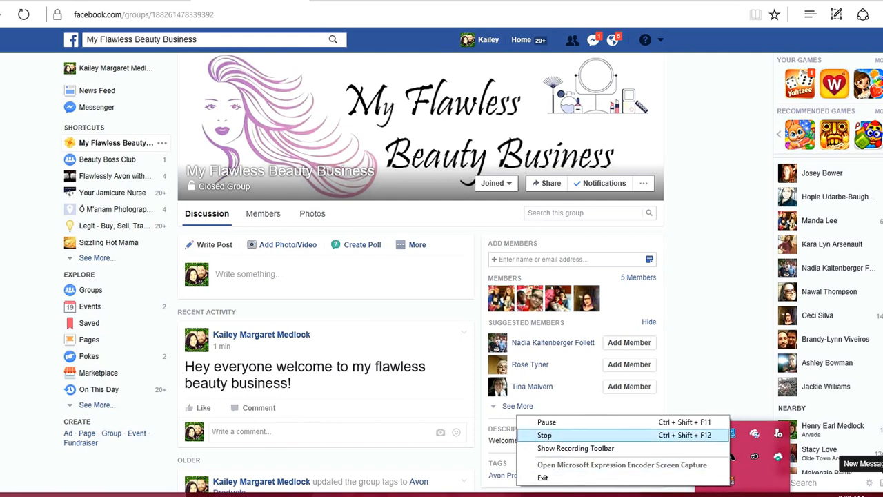